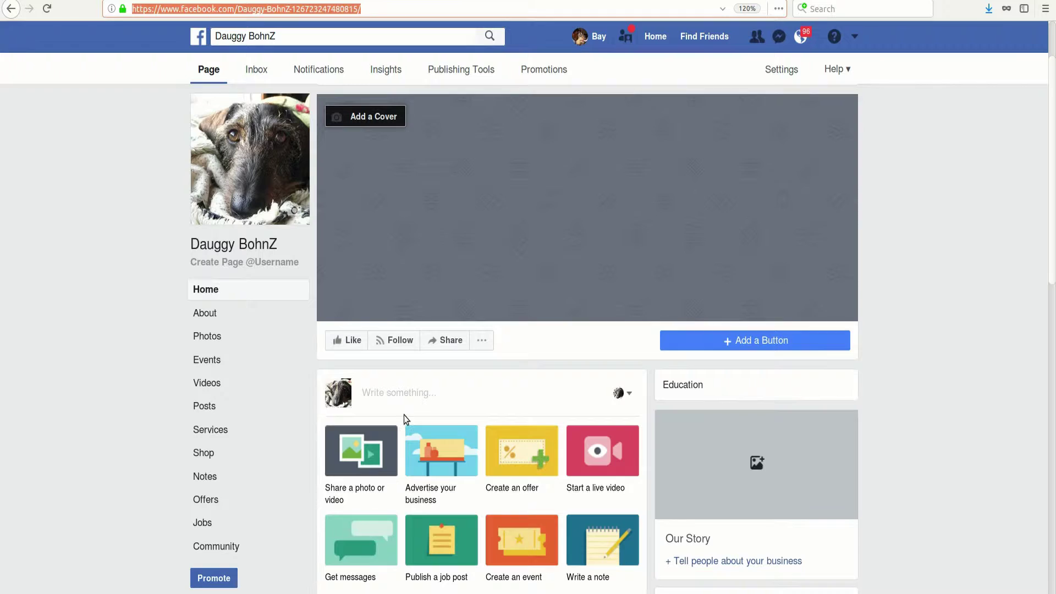
Start a video post uploading Car-show-Live.MOV from the FACEBOOK-adding-Live-Photos folder
left_click(376, 445)
left_click(451, 439)
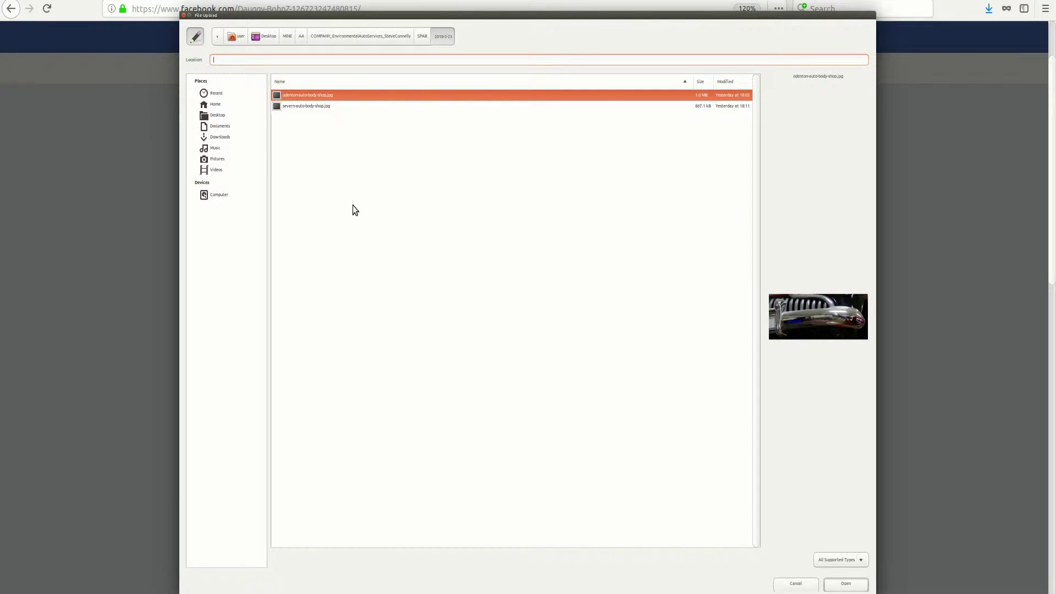
left_click(295, 95)
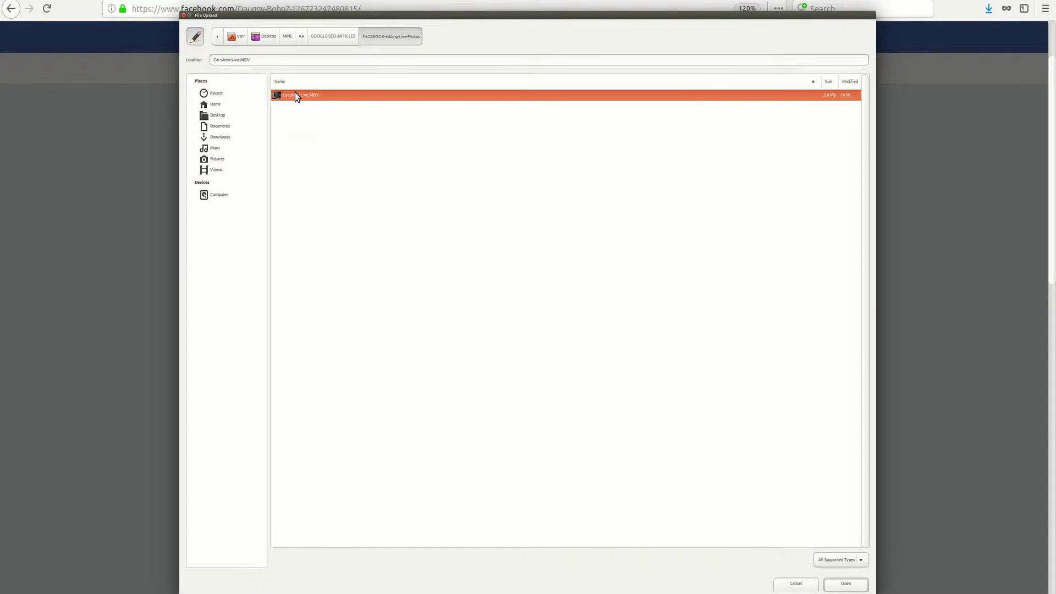
left_click(847, 584)
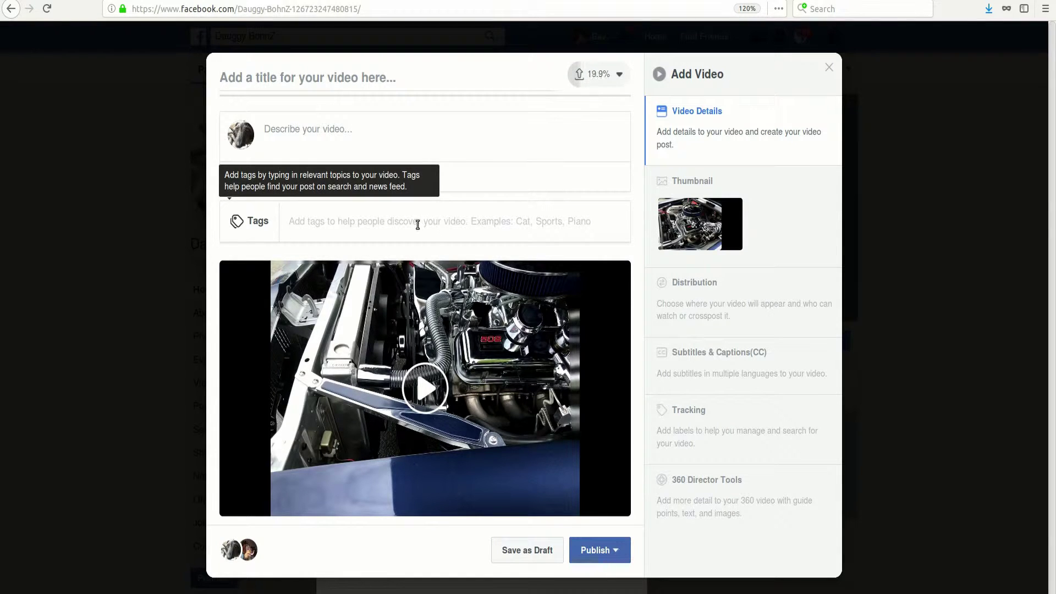
Title the video 'Auto Repair TownName', correcting the typos
left_click(328, 78)
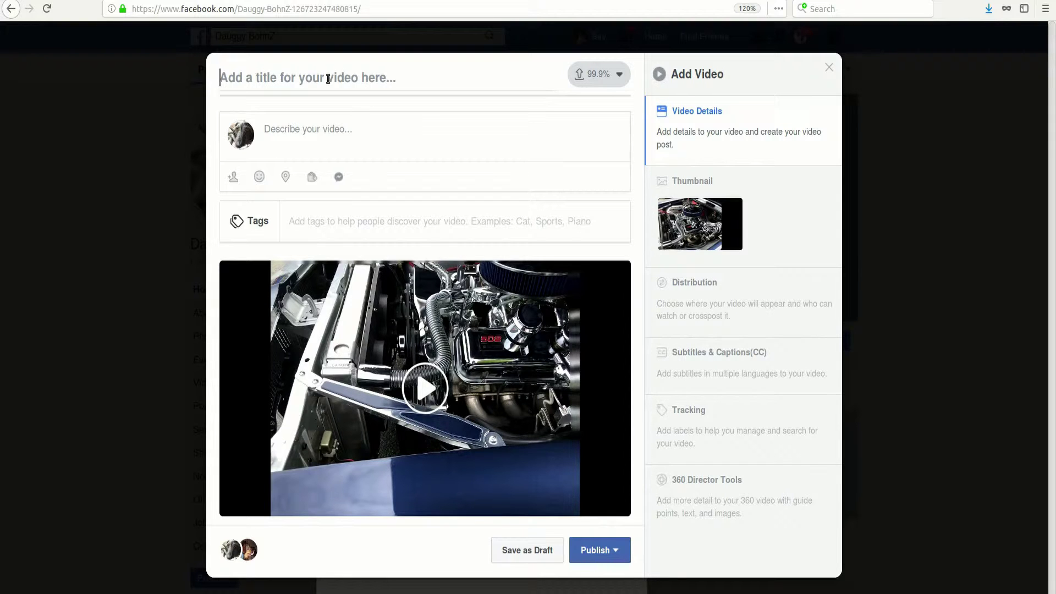
type("A")
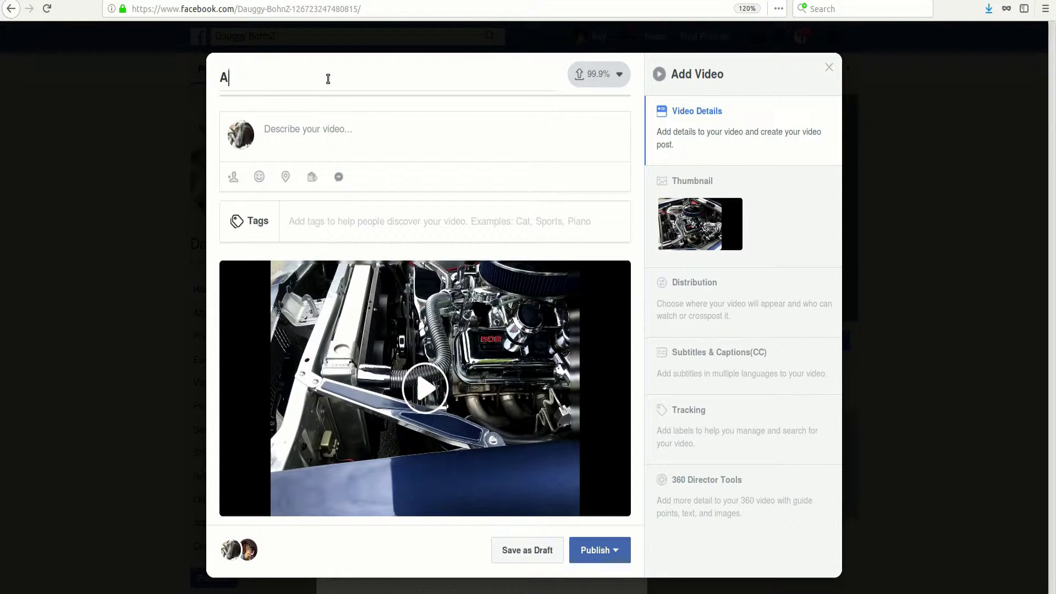
type("uto Repair TOwnName")
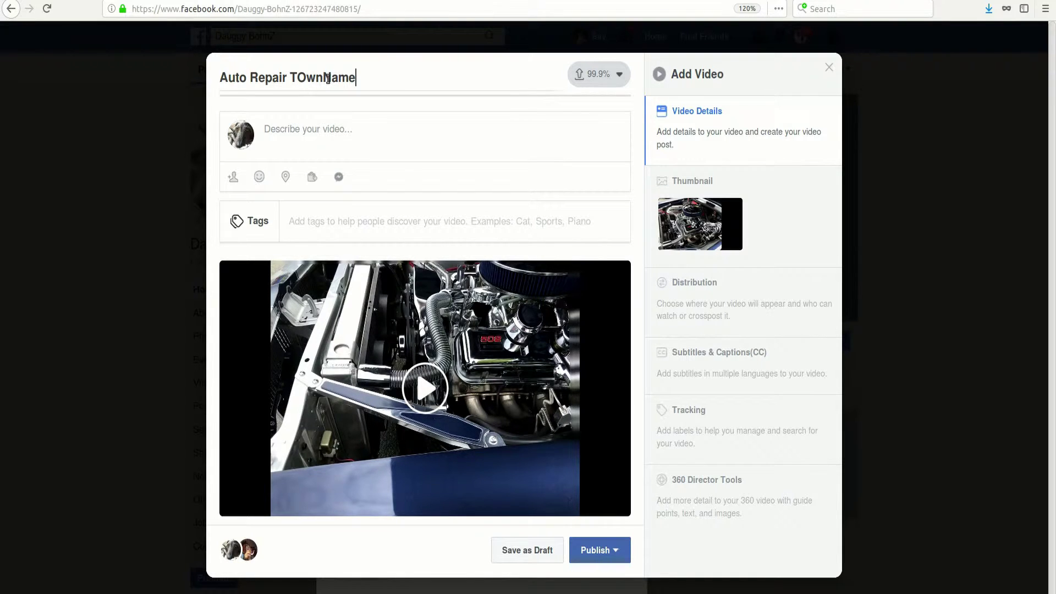
key("Left")
key("Left")
key("Left")
key("Left")
key("Left")
key("Left")
key("BackSpace")
type("o")
Write the description 'Engine repairs in TownName #AutoRepair'
left_click(324, 123)
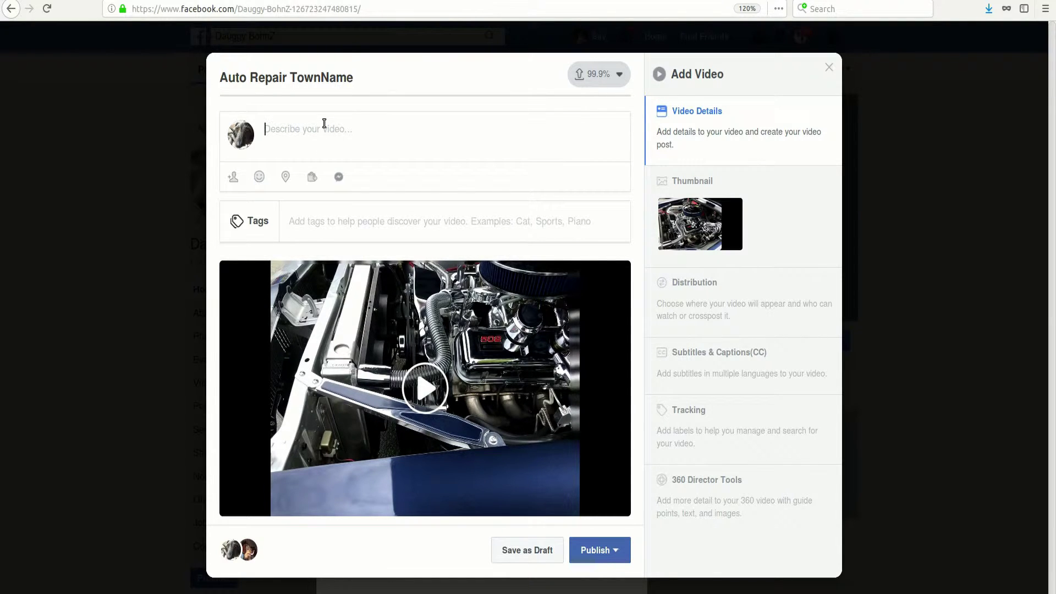
type("Engine repairs in TOwnName")
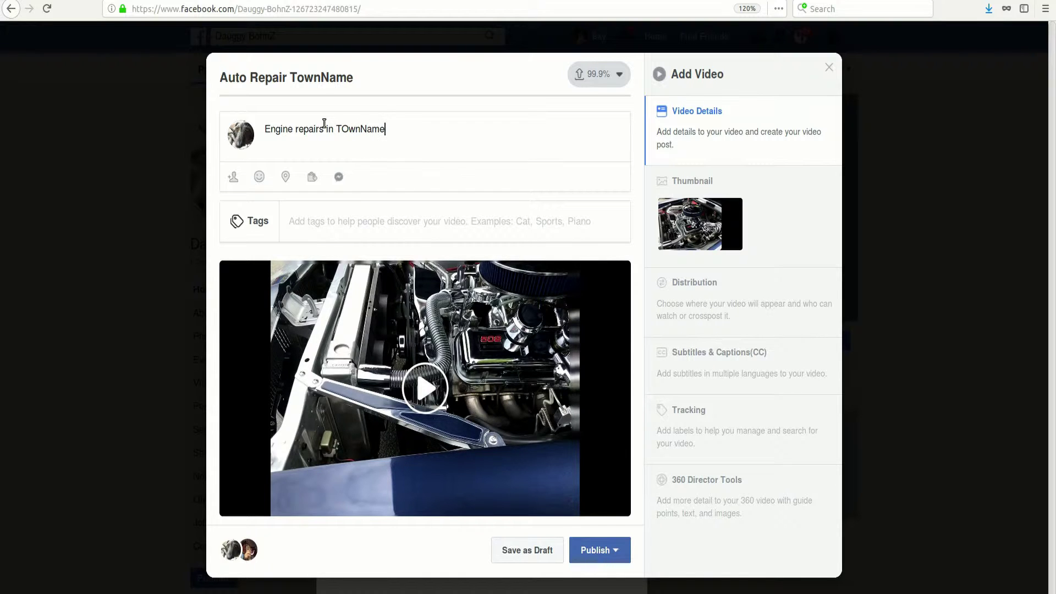
key("Left")
key("Left")
key("Left")
key("Left")
key("Left")
key("Left")
key("BackSpace")
type("o")
type("#")
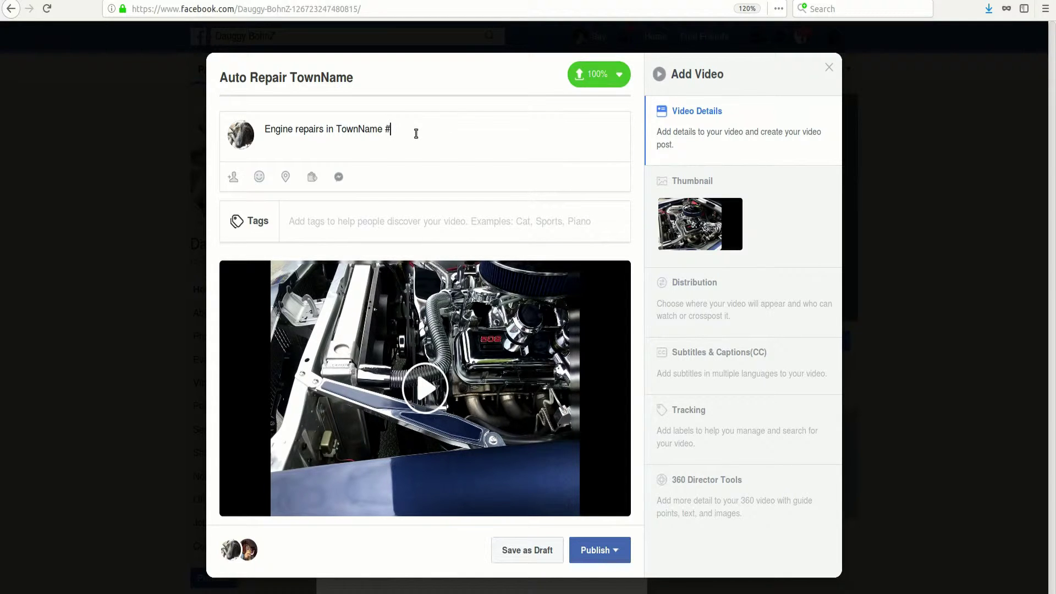
type("AutoRepair")
Add 'Auto Repair' and 'TownName' as new tags on the video
left_click(342, 221)
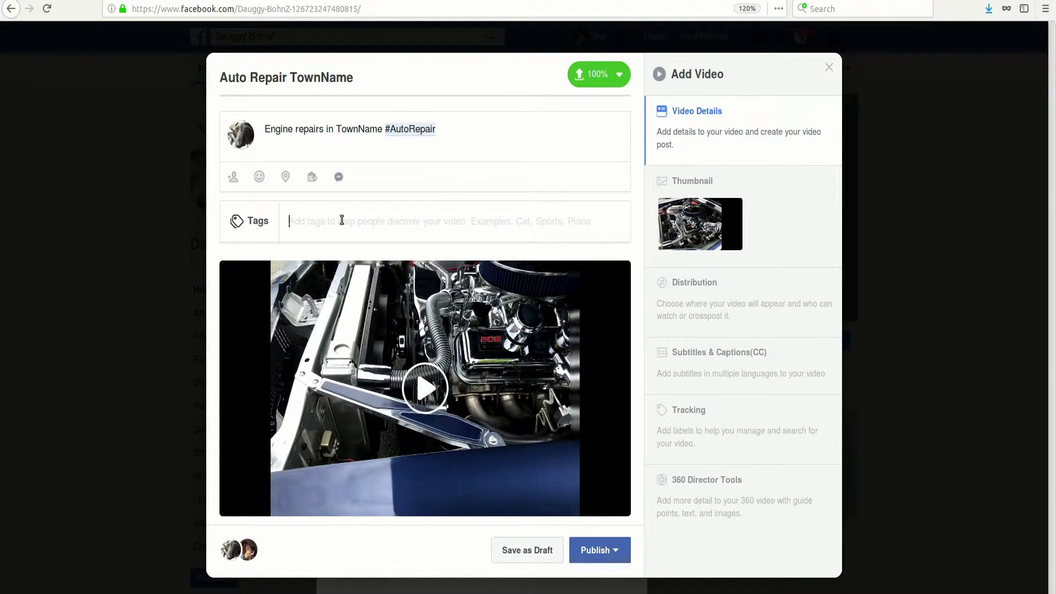
type("Auto ")
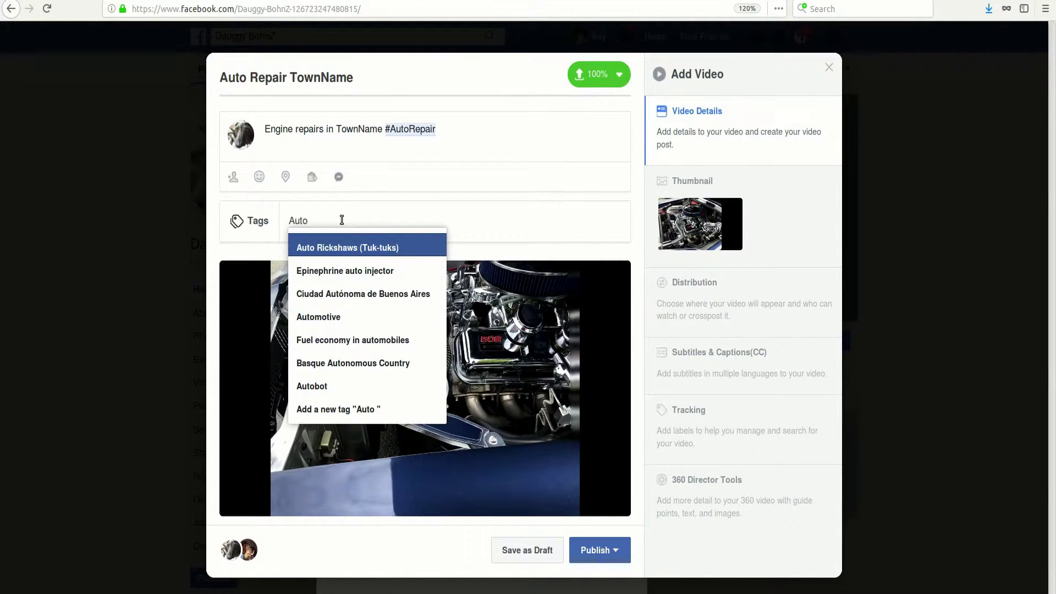
type("Repa")
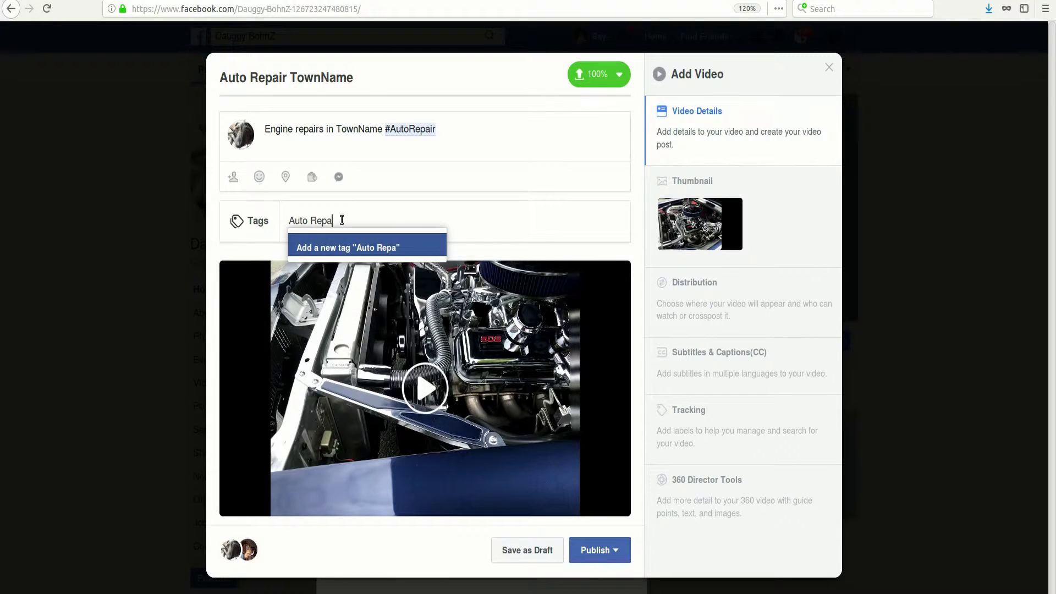
type("ir")
left_click(351, 248)
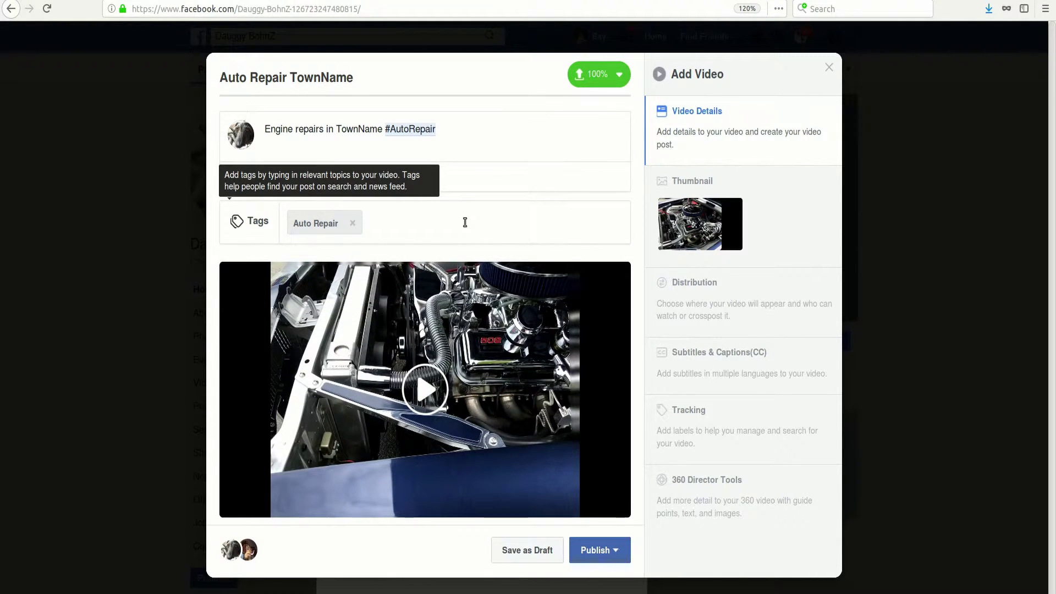
type("TownName")
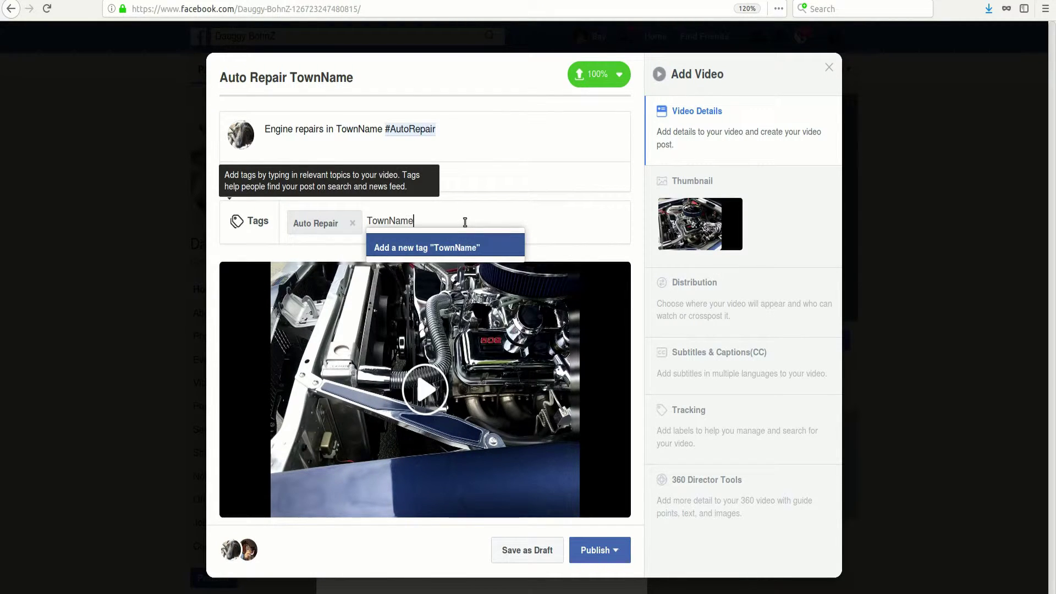
key("Return")
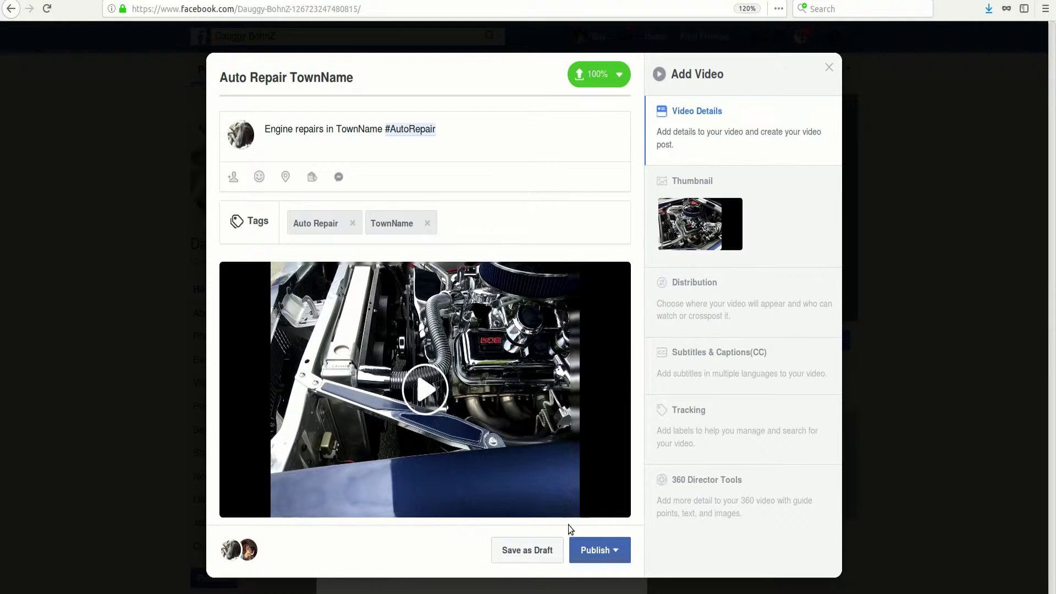
Publish the video now and scroll down to the new post in the page feed
left_click(596, 550)
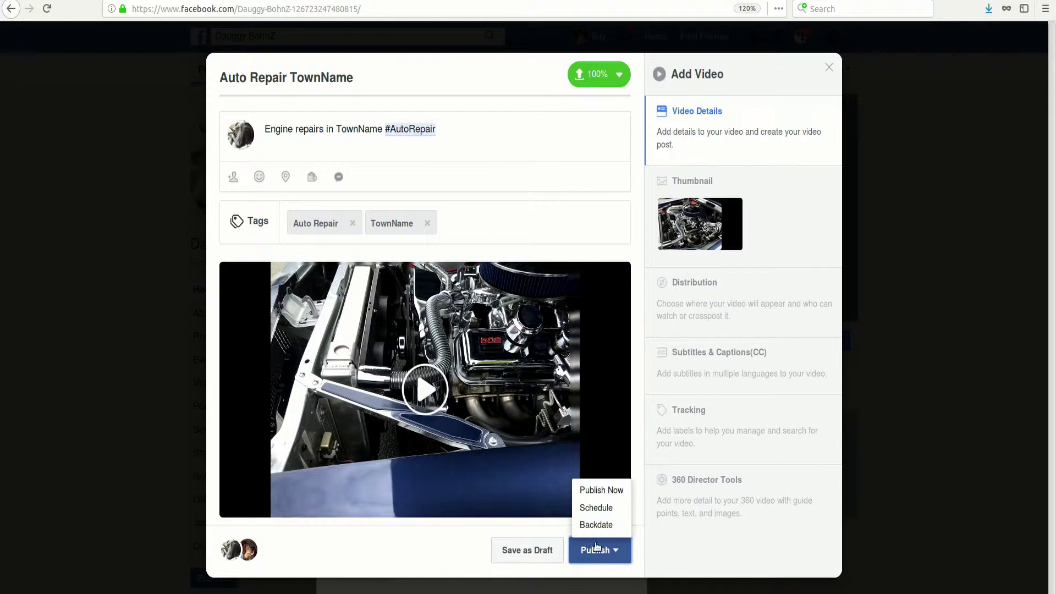
left_click(599, 489)
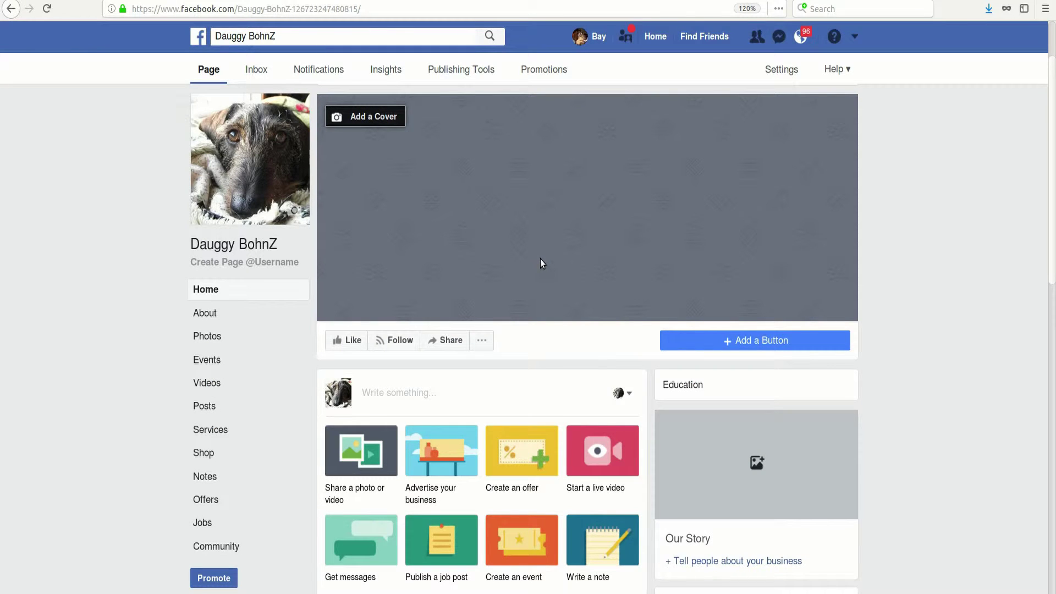
scroll(533, 264, "down", 2)
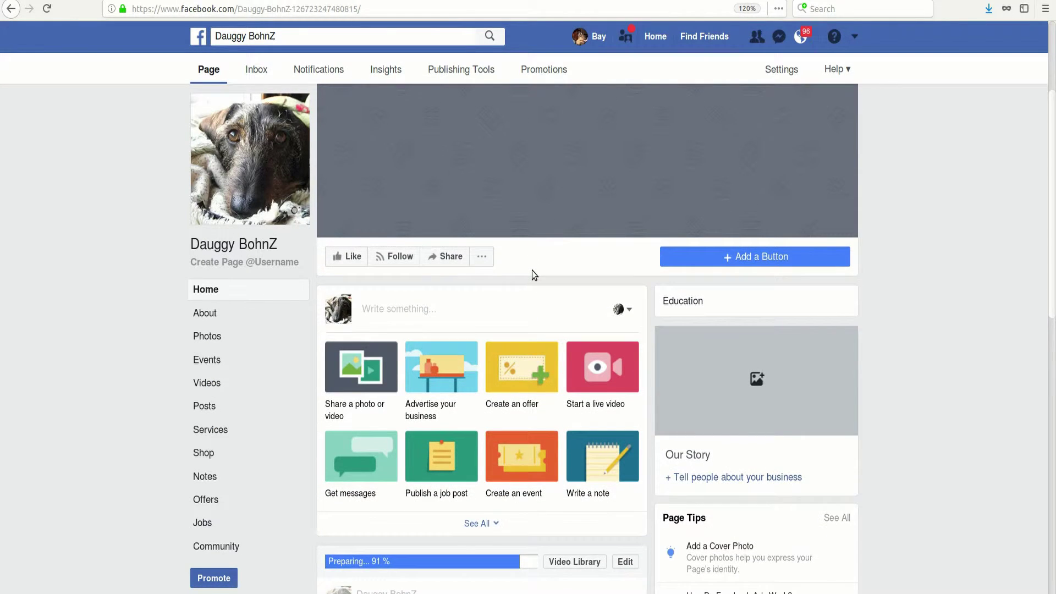
scroll(533, 269, "down", 5)
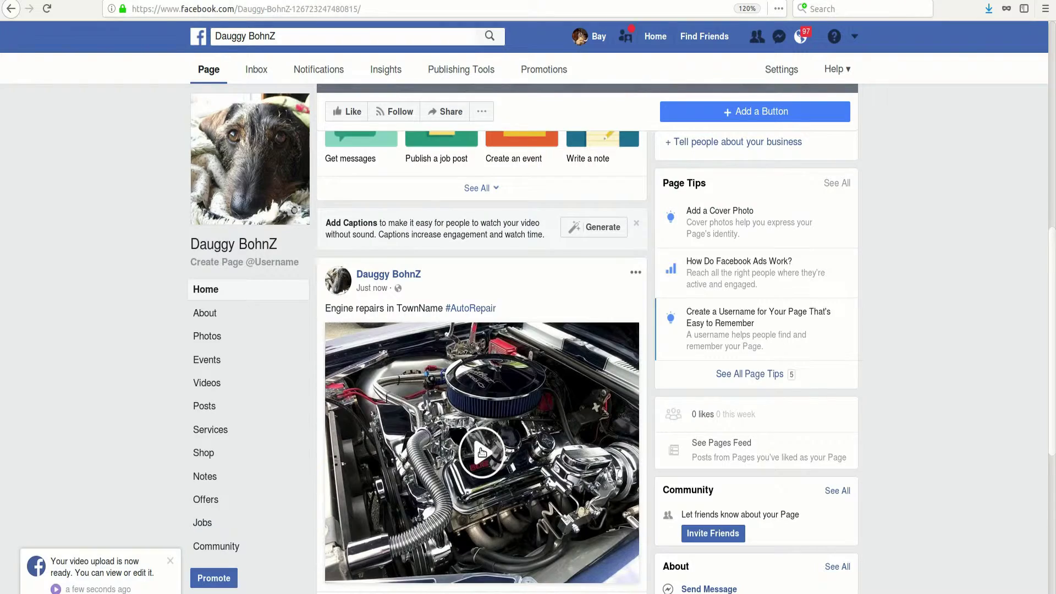
Play the engine video in its feed post and pause it at the end
scroll(532, 269, "down", 3)
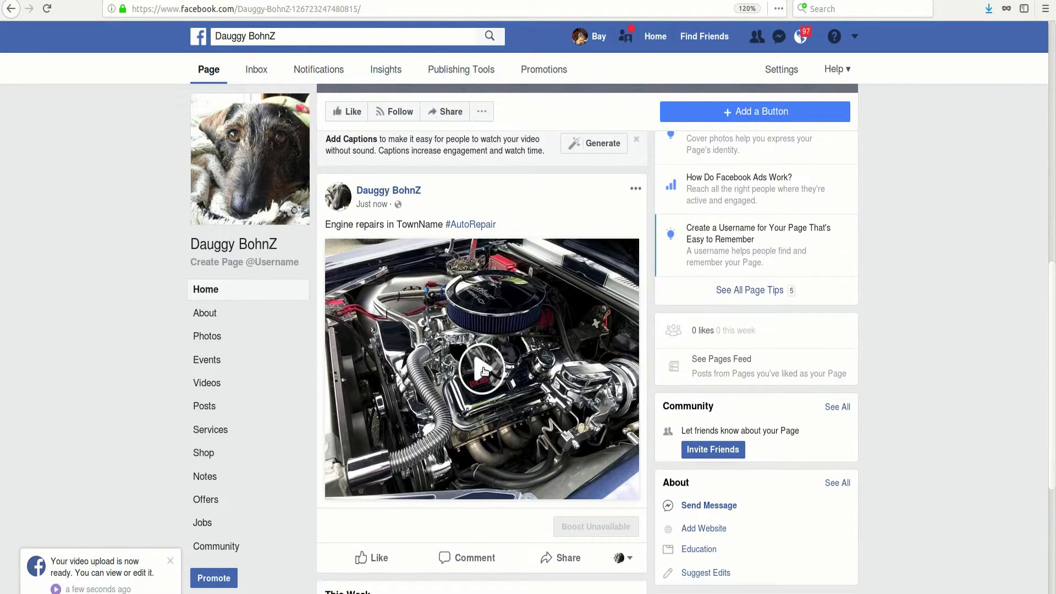
left_click(484, 372)
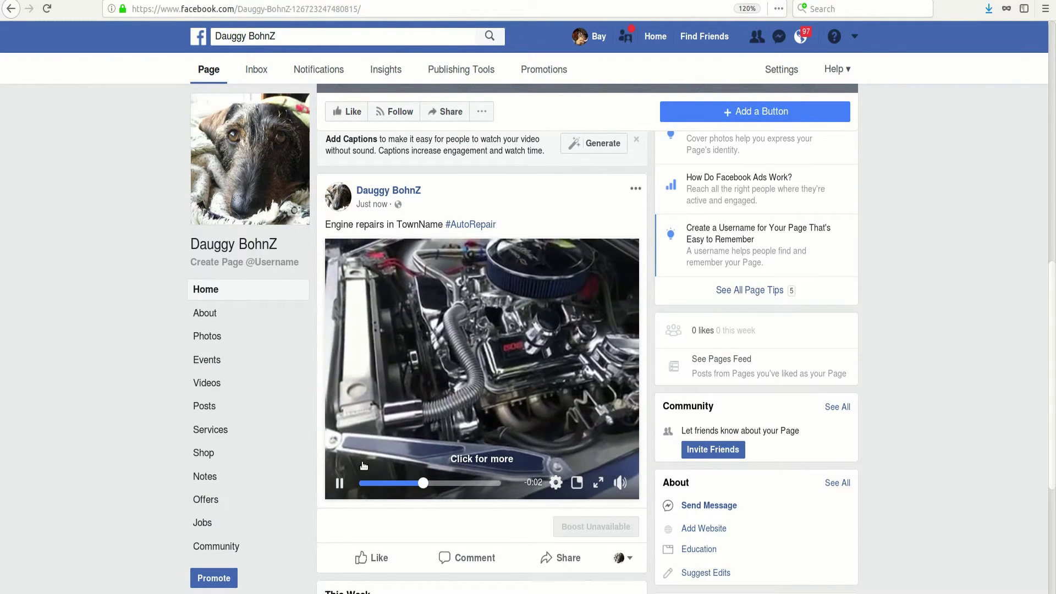
left_click(467, 461)
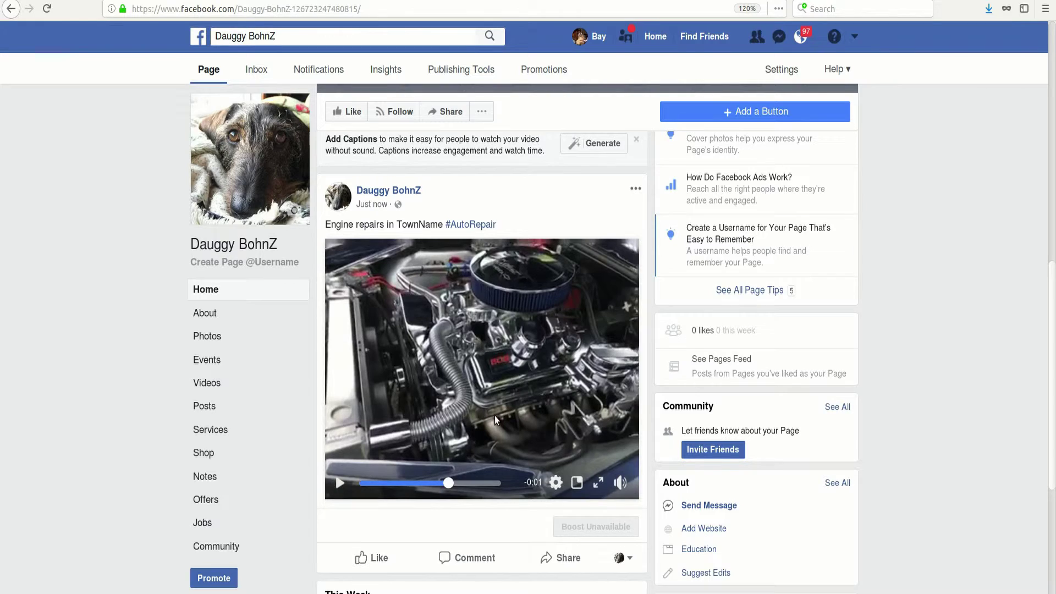